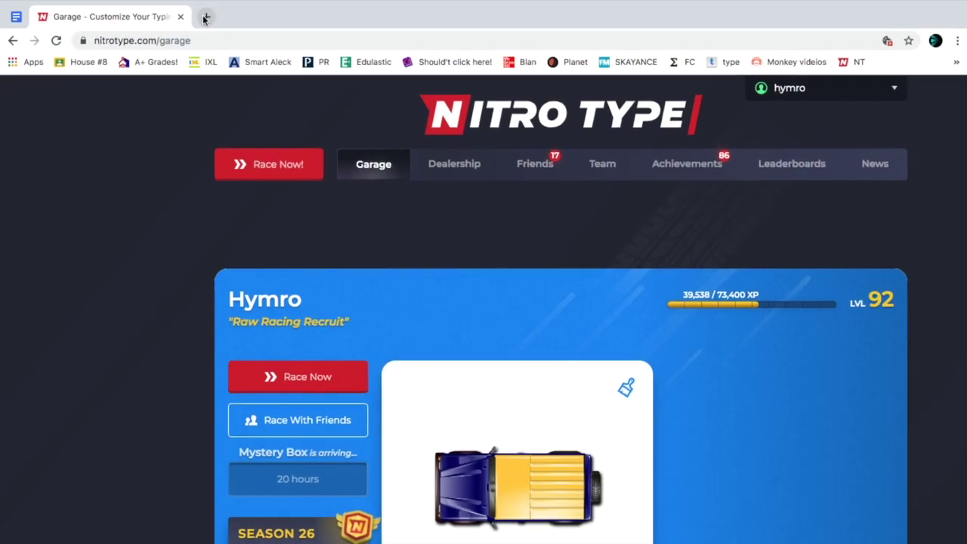
- Search for the Chrome Web Store in a new tab and open its website from the results
left_click(203, 17)
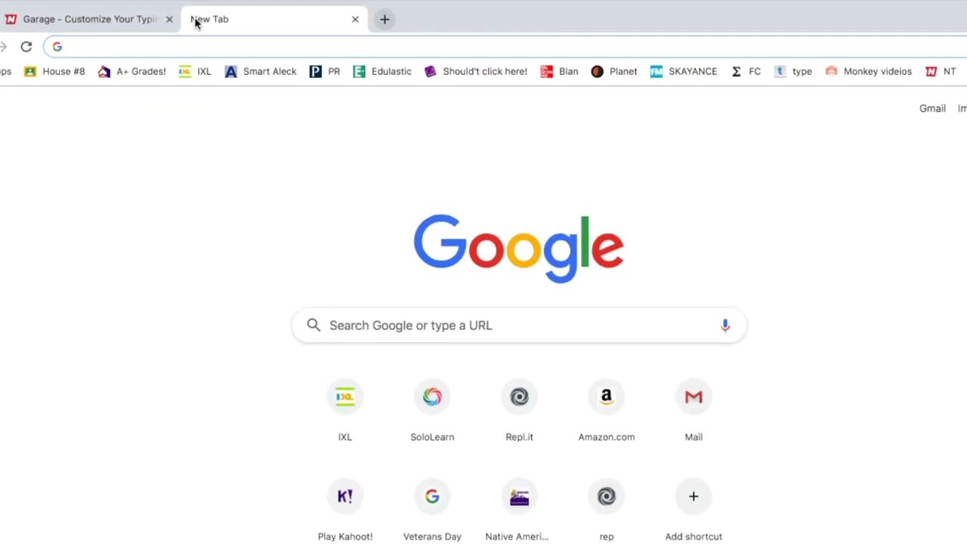
type("chrome web stor")
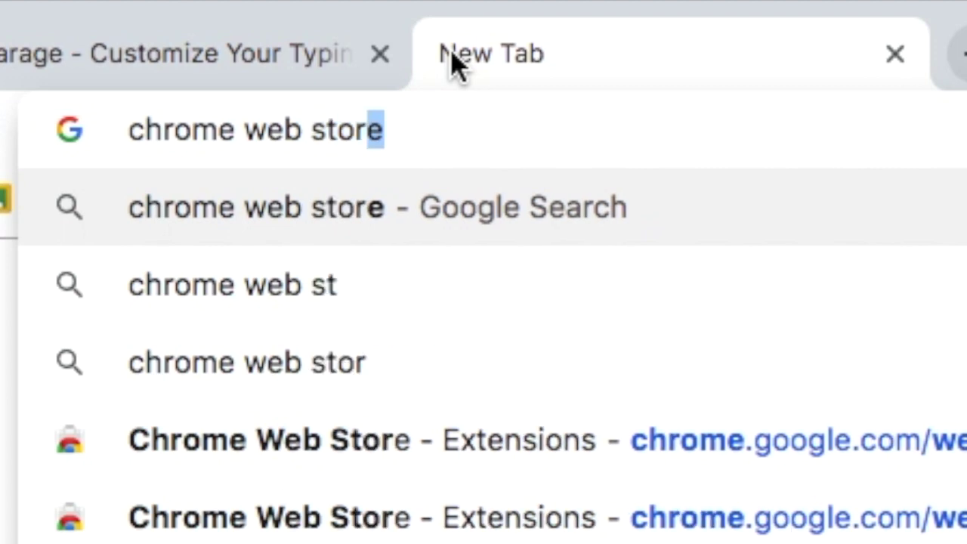
key("Return")
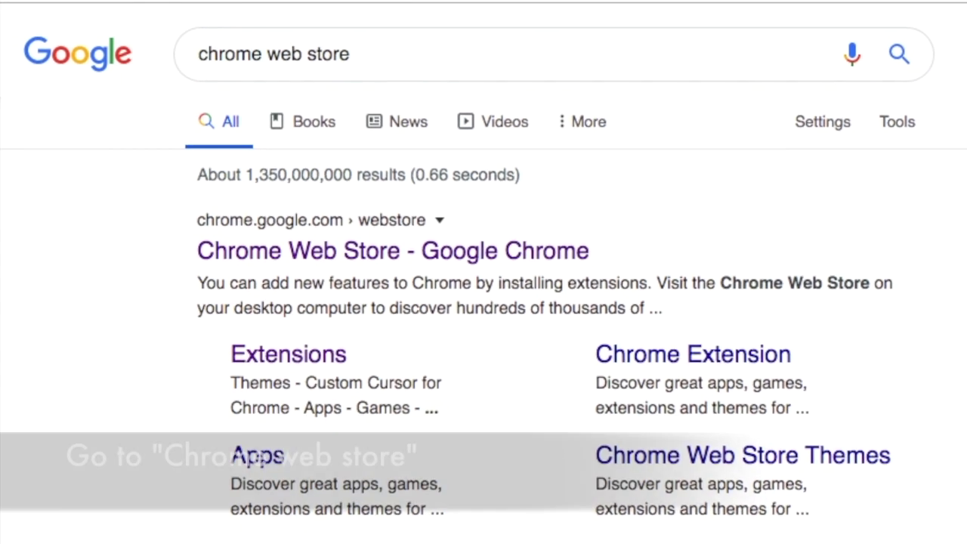
left_click(482, 260)
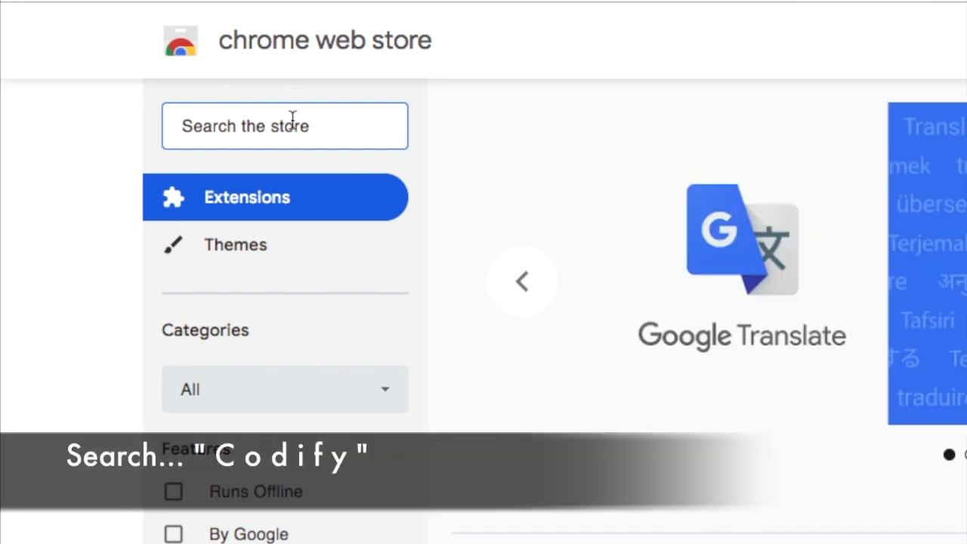
- Search the store for Codify and open the "Codify - The Code-Adder" extension page
left_click(293, 121)
type("Codify")
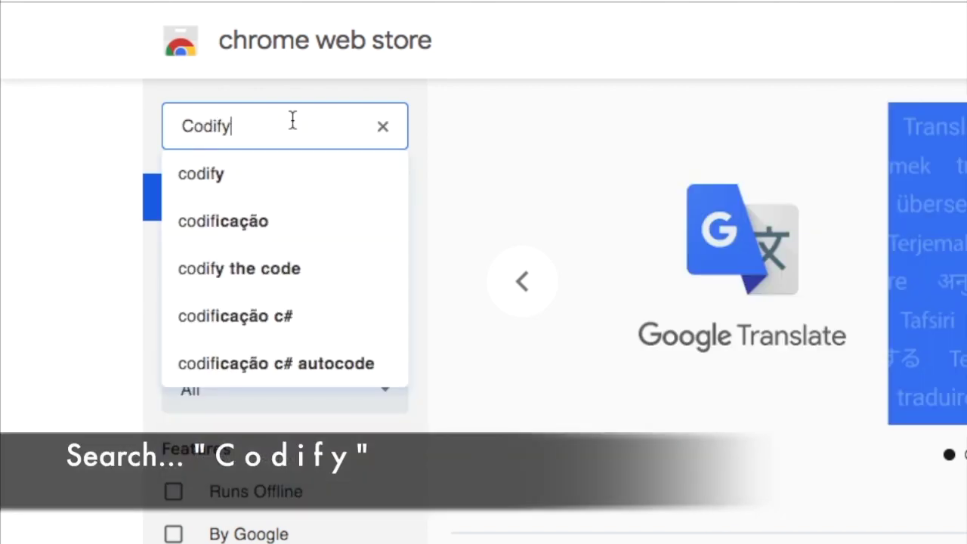
key("Return")
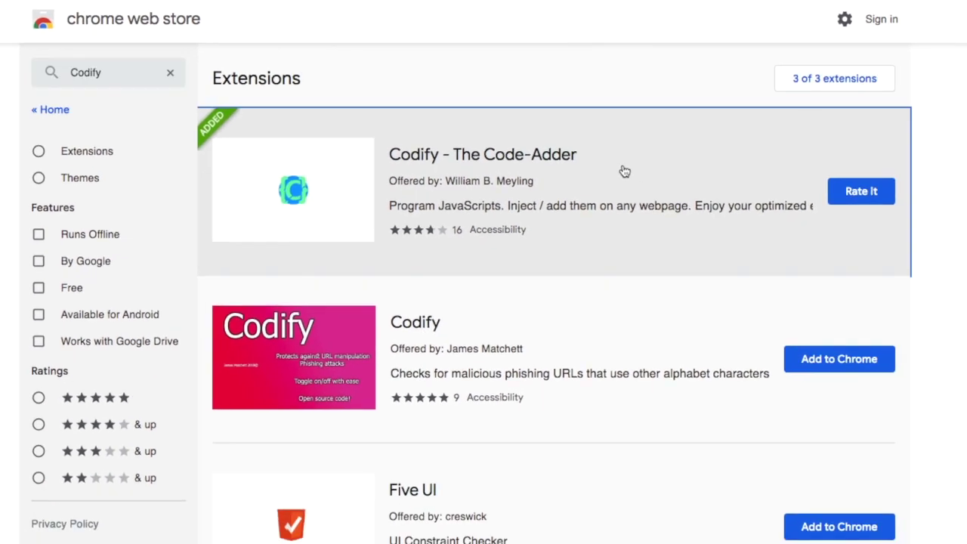
left_click(672, 182)
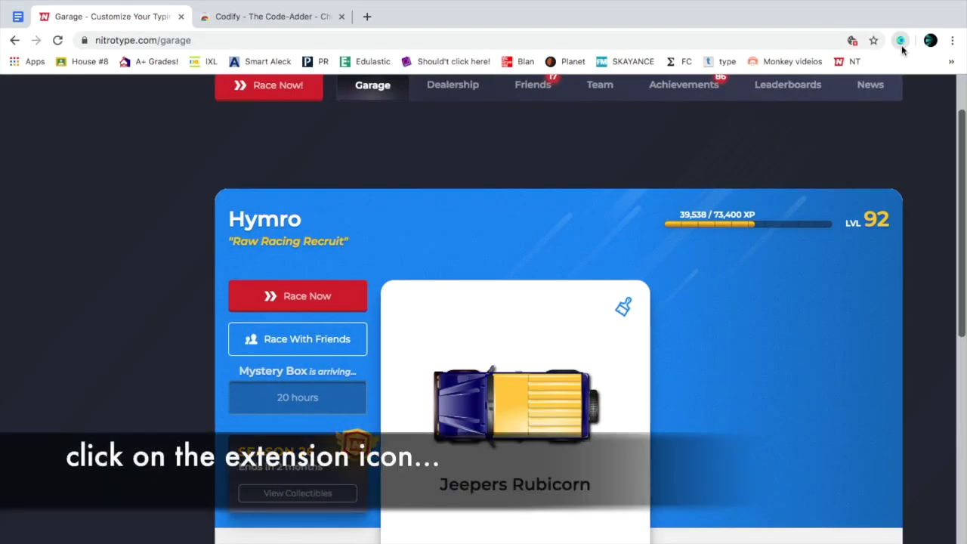
- Paste the copied style script into Codify on the Nitro Type garage page, assign it to the page and check the garage's look
left_click(901, 40)
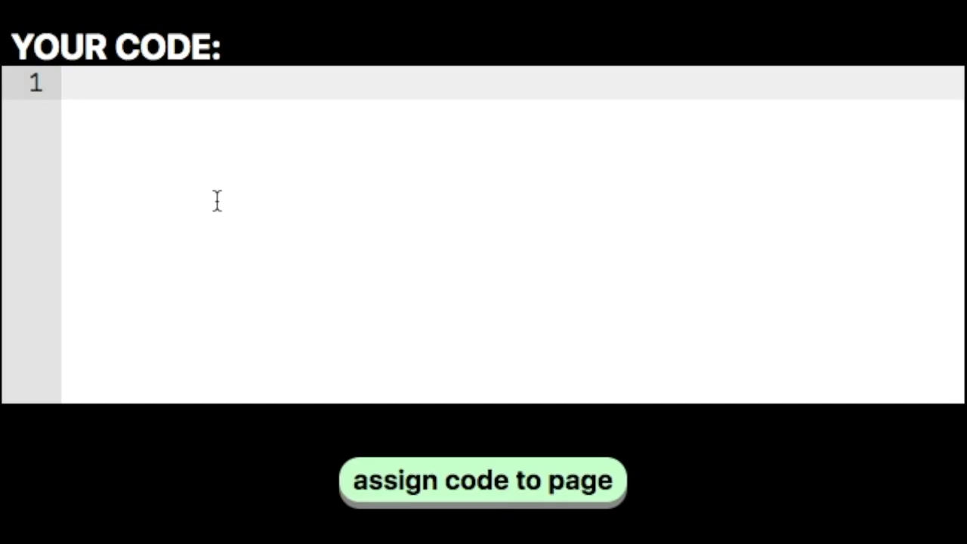
key("ctrl+v")
scroll(217, 200, "up", 10)
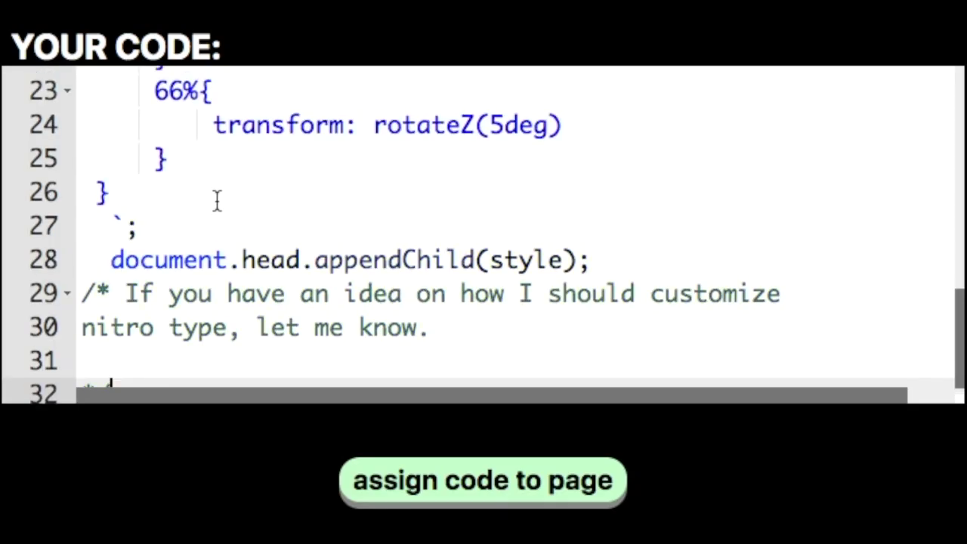
scroll(217, 200, "down", 8)
scroll(126, 218, "up", 8)
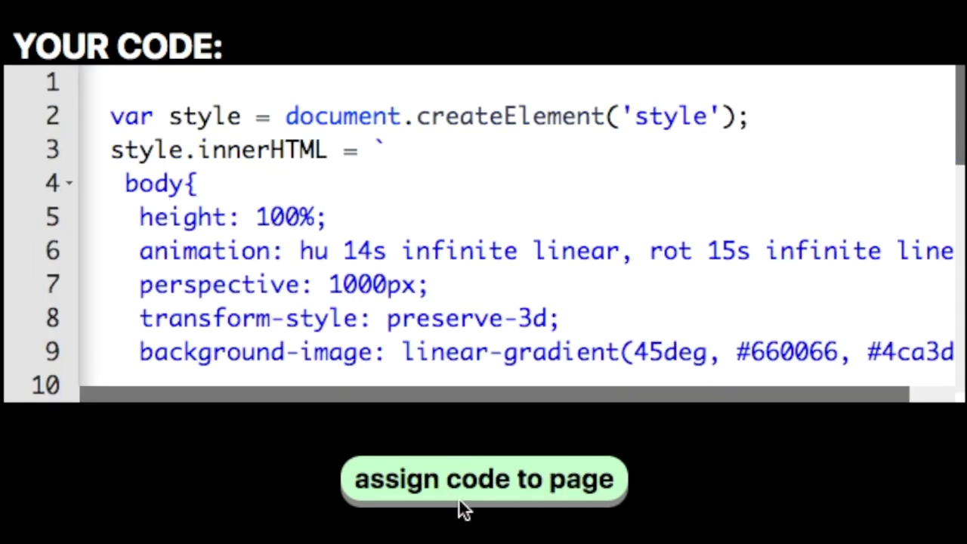
scroll(479, 378, "down", 4)
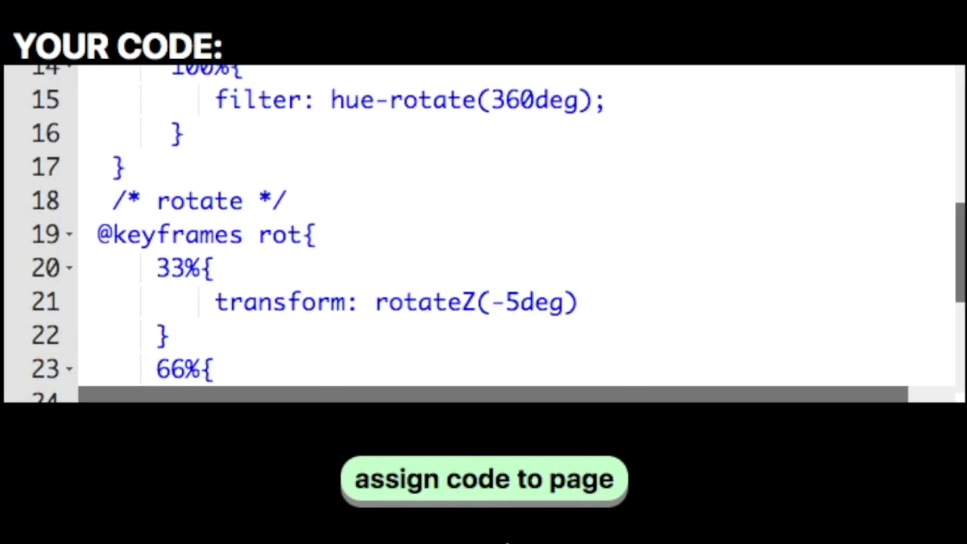
left_click(529, 493)
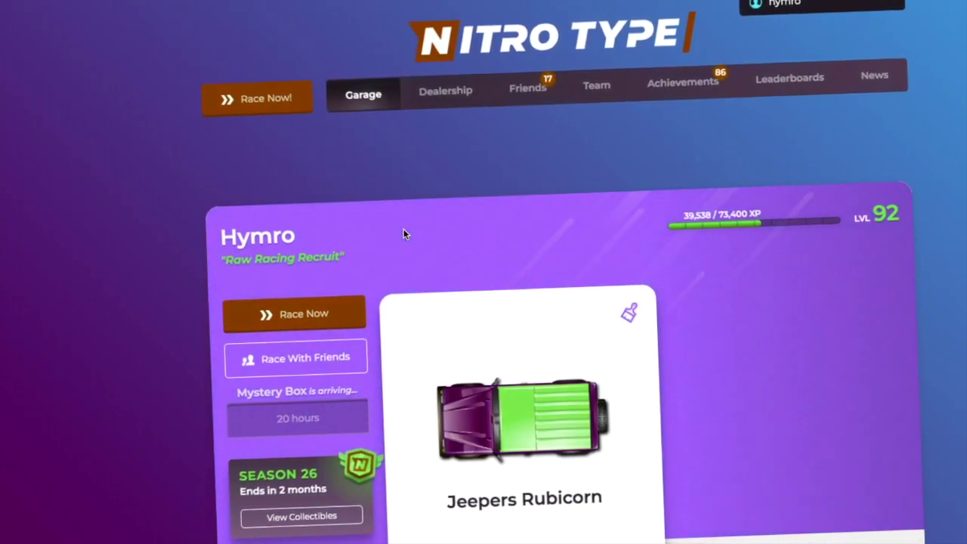
scroll(404, 232, "down", 10)
scroll(401, 234, "up", 10)
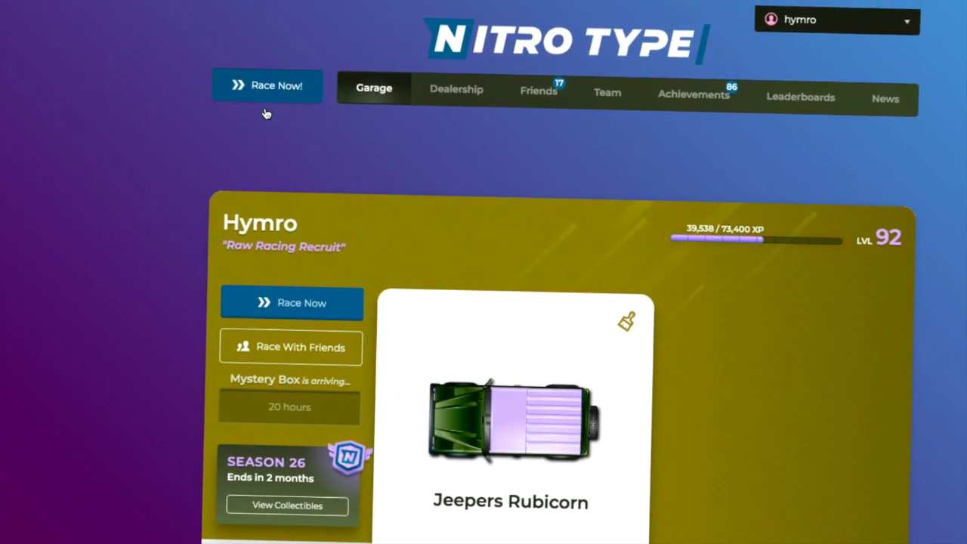
left_click(265, 113)
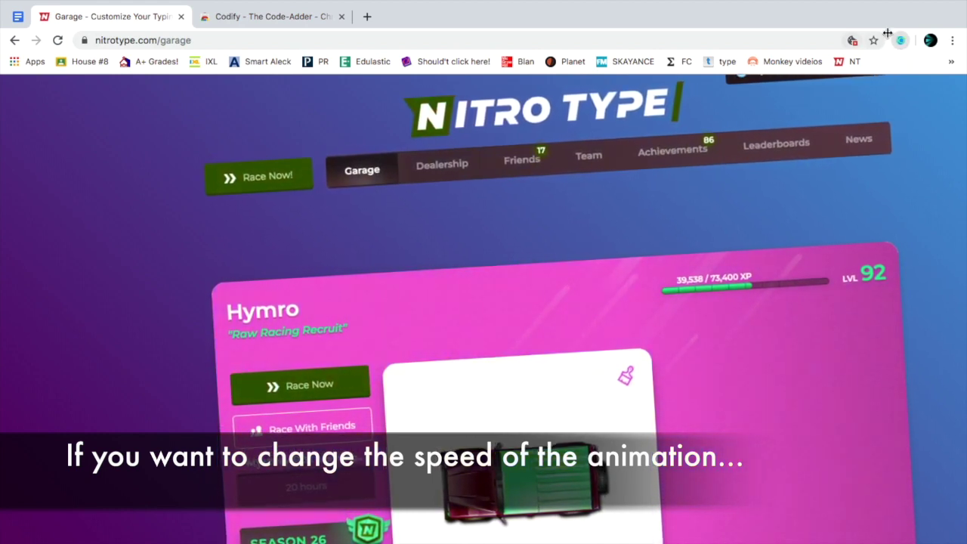
left_click(900, 41)
left_click(619, 73)
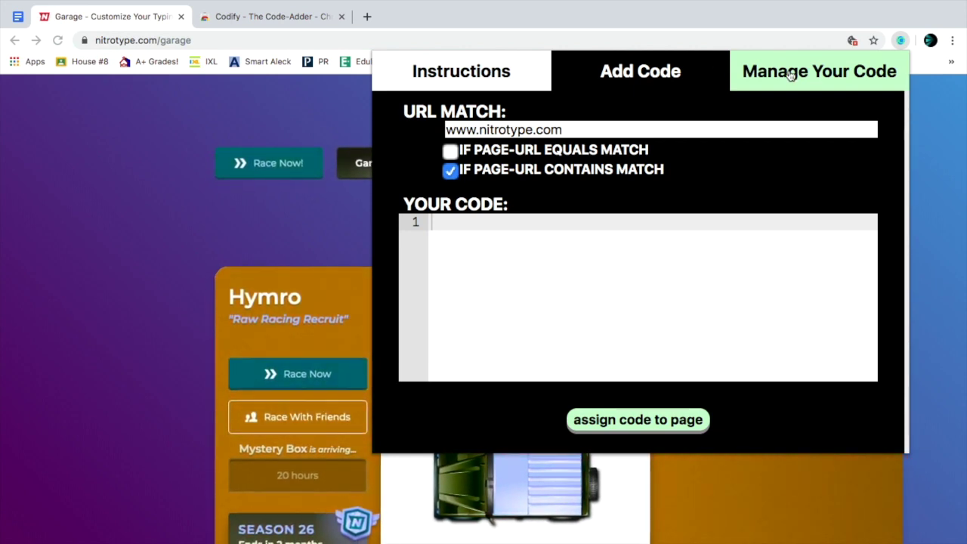
left_click(790, 74)
scroll(604, 209, "down", 10)
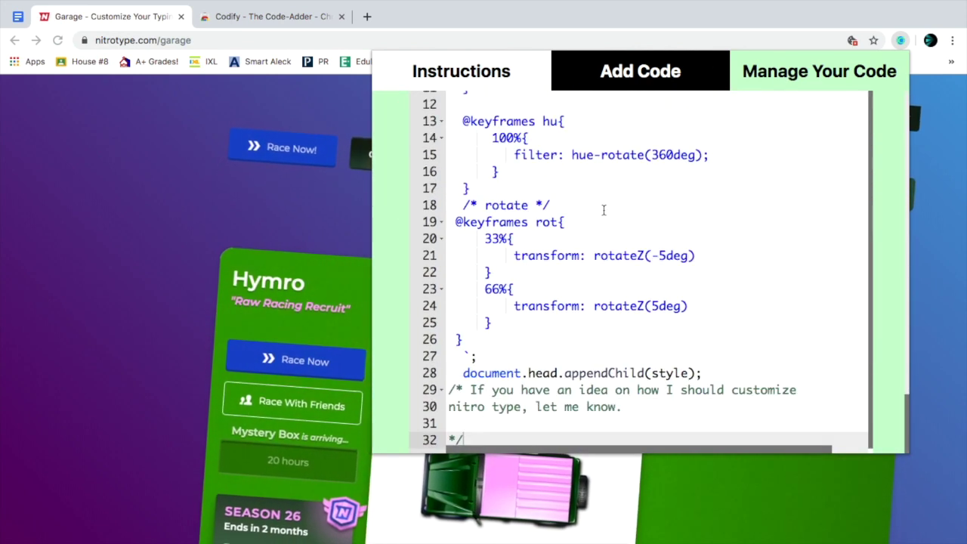
scroll(475, 326, "up", 2)
left_click(476, 326)
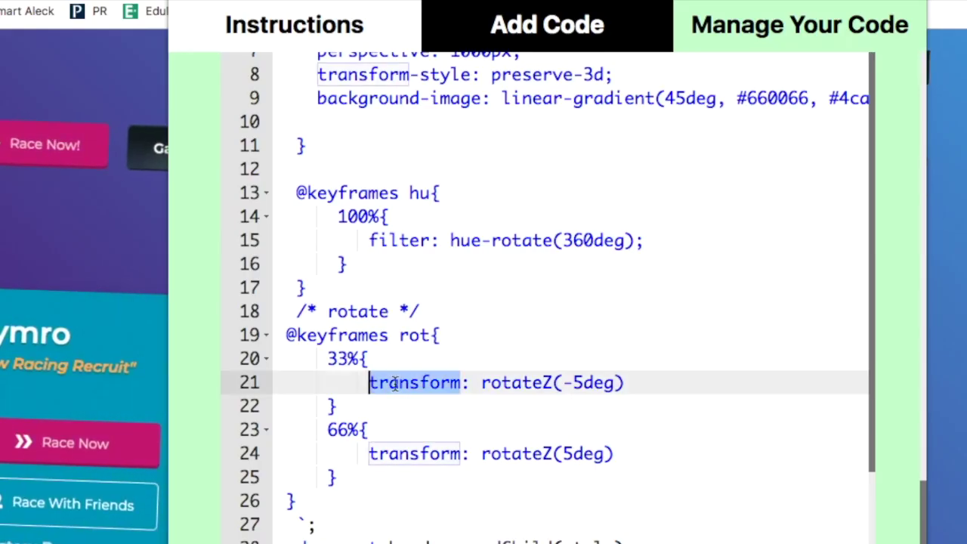
key("ctrl+a")
right_click(532, 329)
left_click(415, 392)
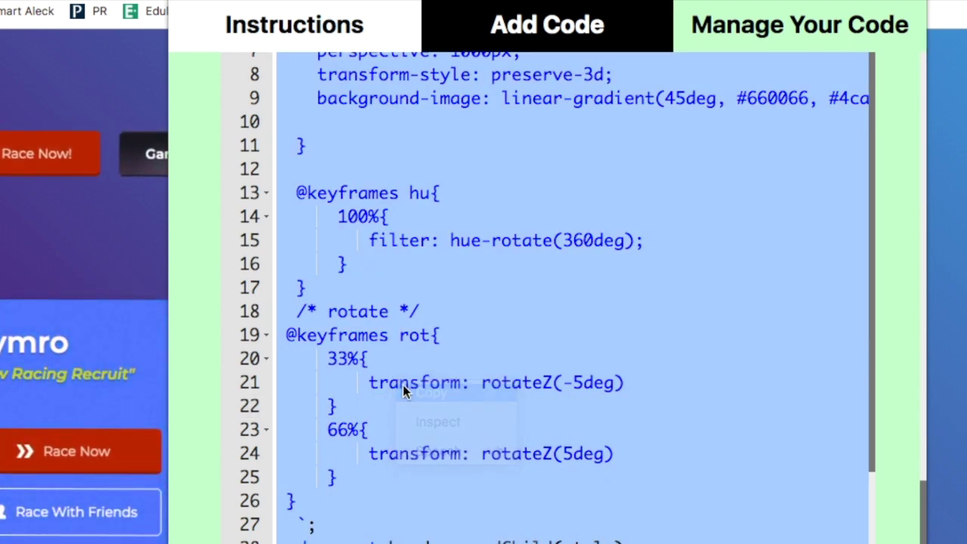
scroll(337, 328, "up", 4)
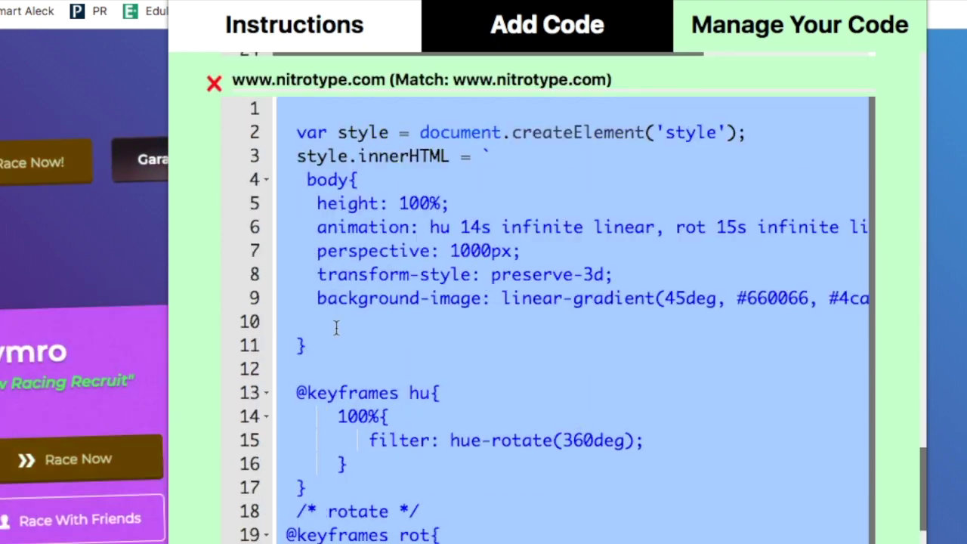
left_click(215, 82)
- Add the copied script again with the "hu" animation duration set to 1s, assign it to the page and reload the garage
left_click(538, 29)
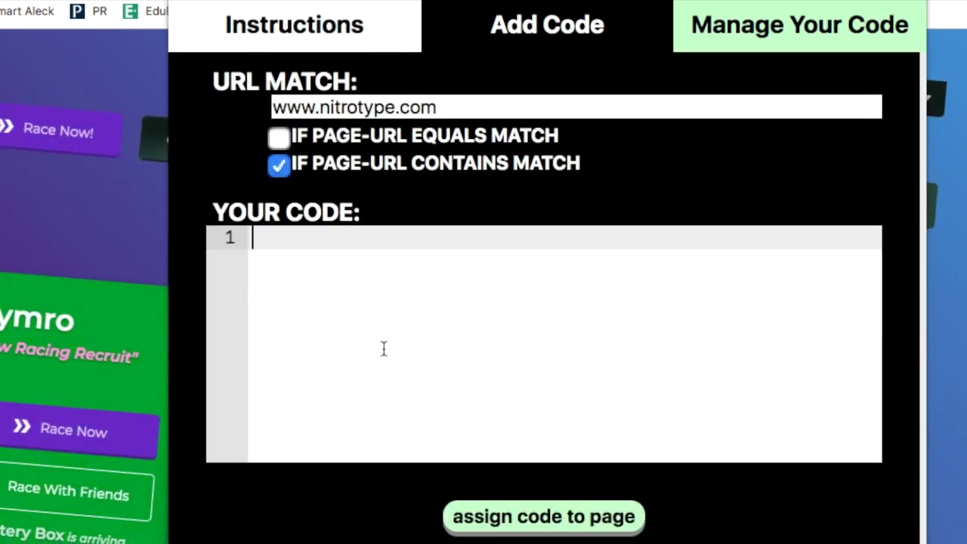
key("ctrl+v")
scroll(384, 347, "up", 10)
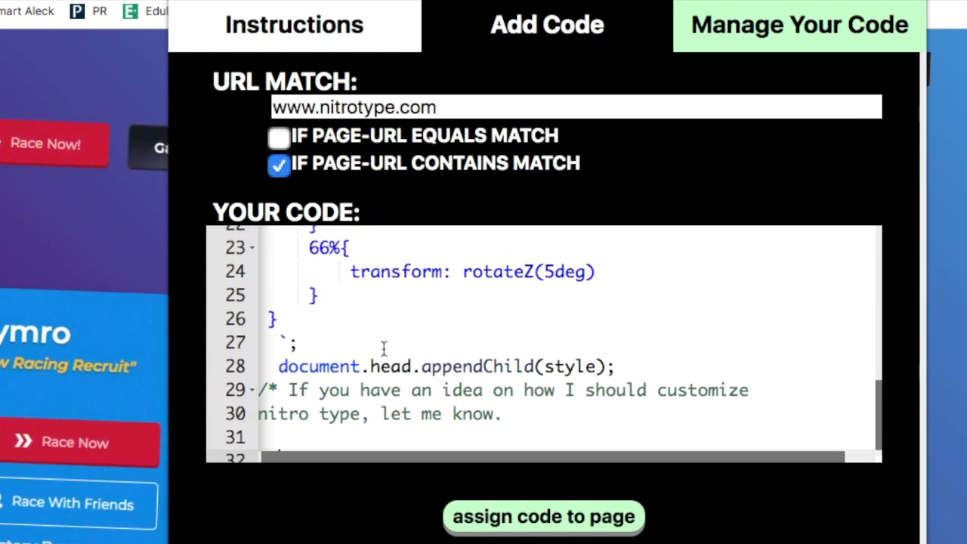
left_click(469, 354)
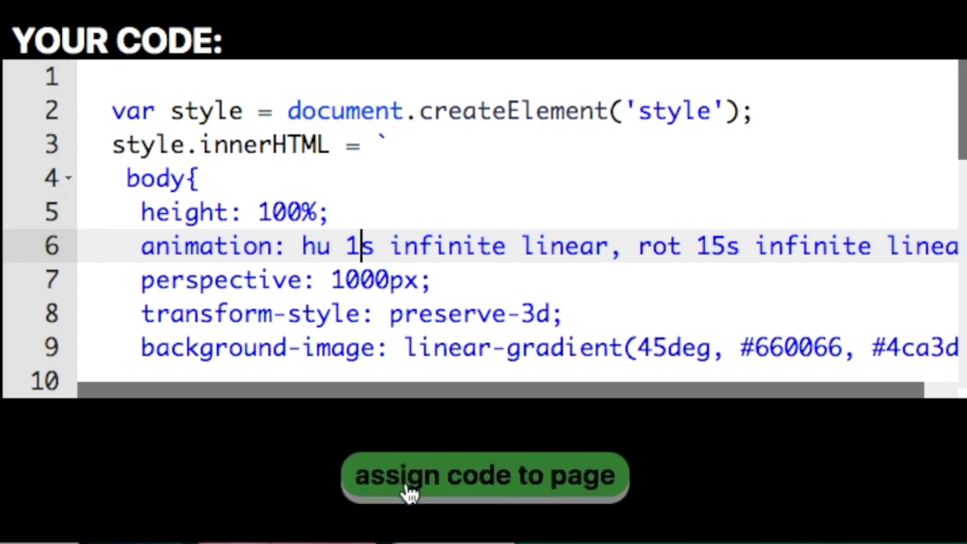
left_click(520, 492)
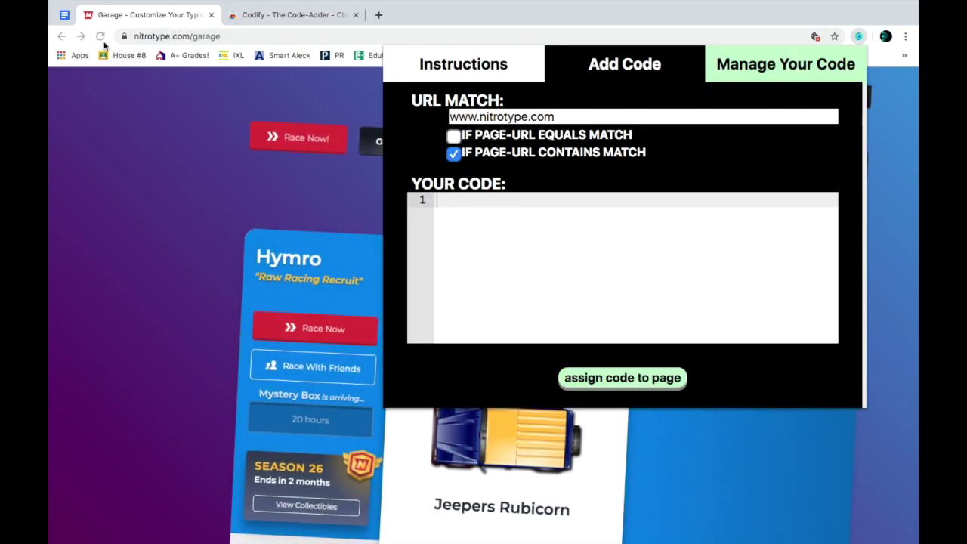
left_click(100, 37)
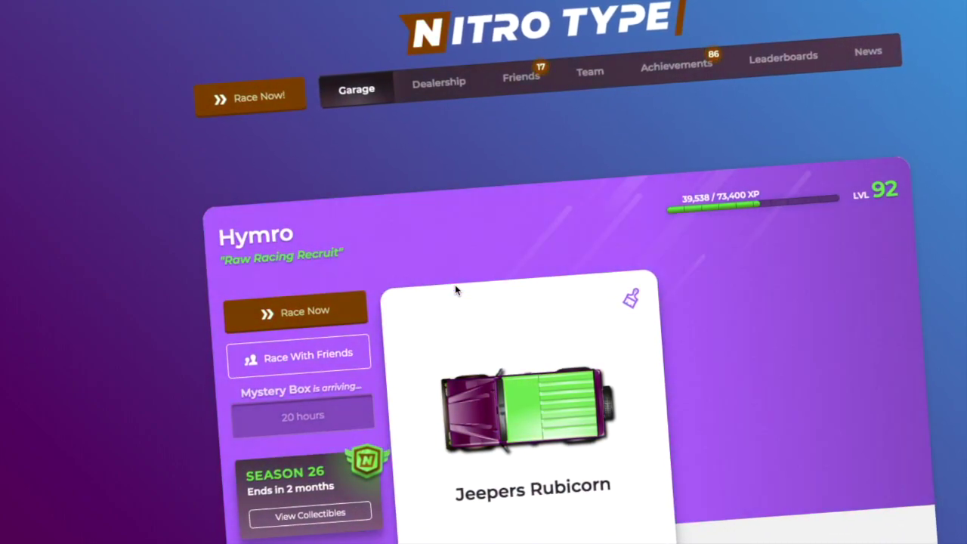
scroll(455, 284, "down", 10)
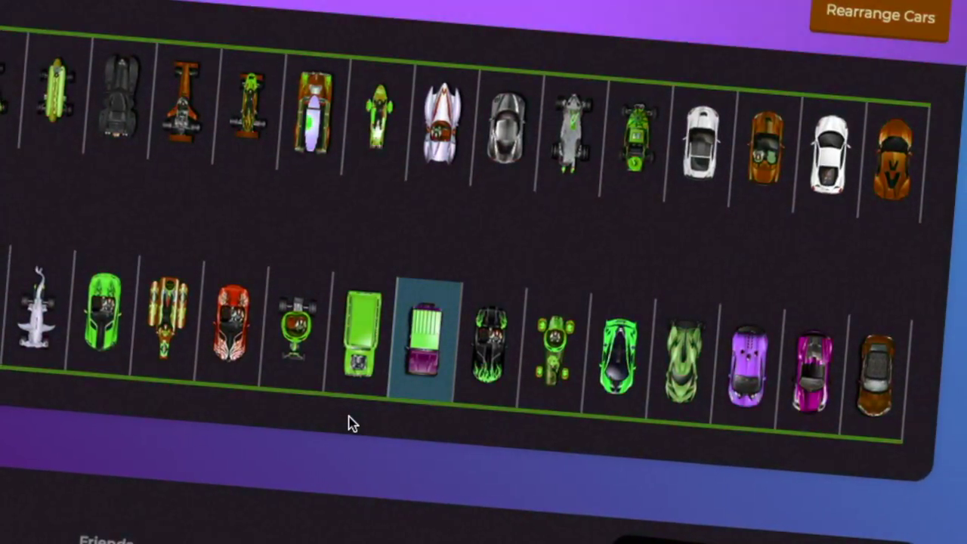
scroll(351, 423, "up", 10)
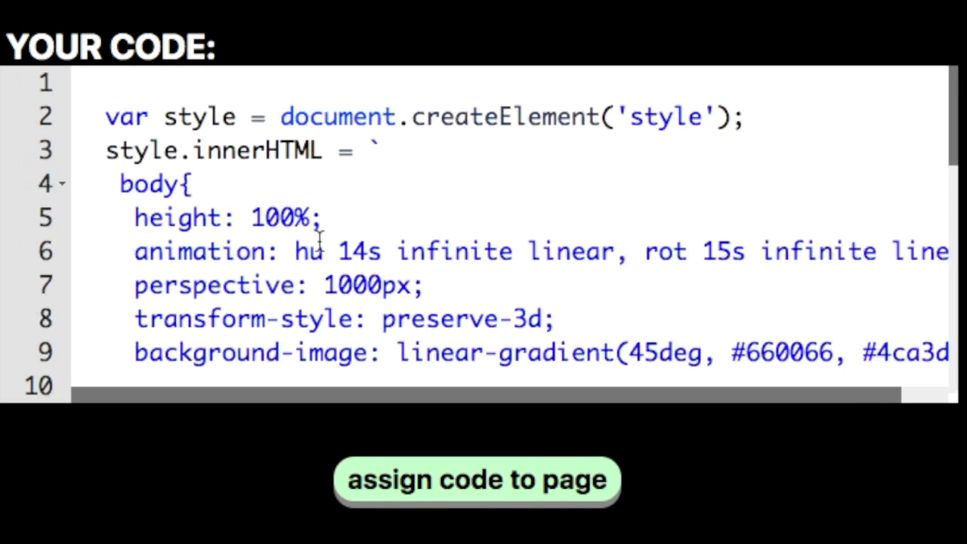
- Set the script's "hu" animation duration to 0.3s, assign the code to the page and reload the garage to check it
left_click(369, 253)
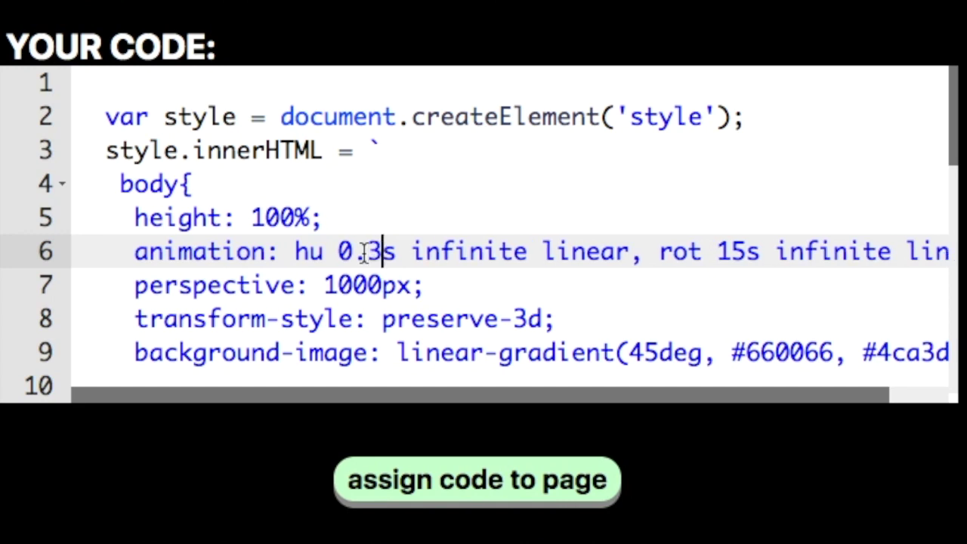
left_click(416, 497)
left_click(57, 40)
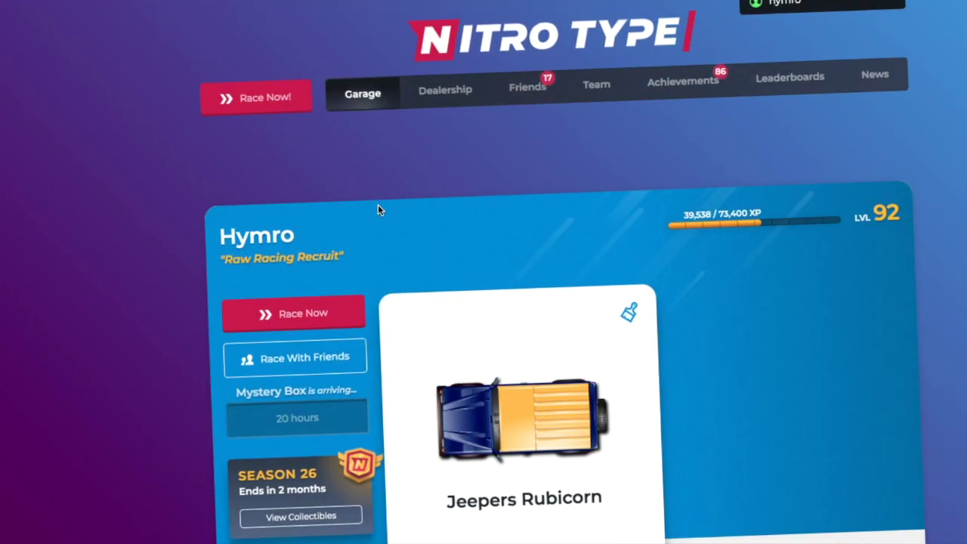
scroll(378, 209, "down", 5)
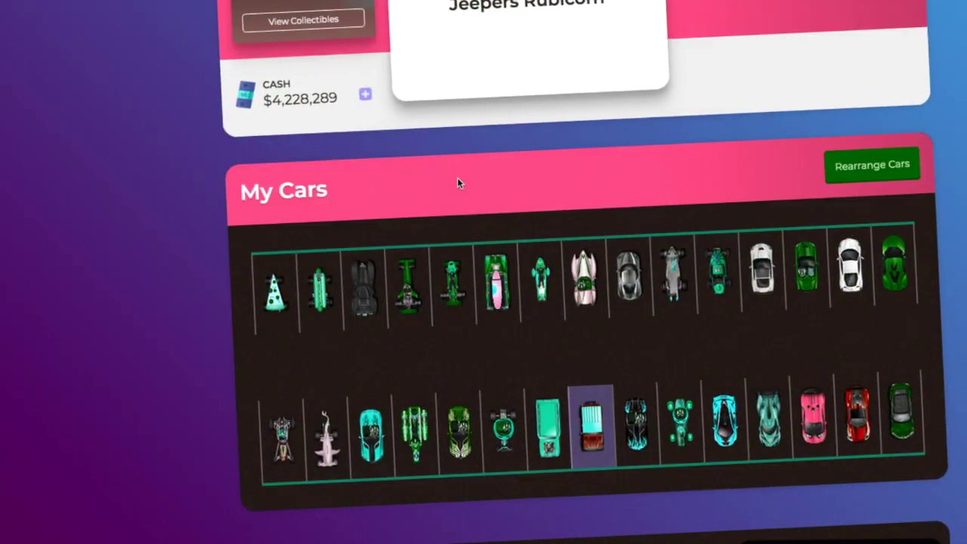
scroll(401, 199, "up", 5)
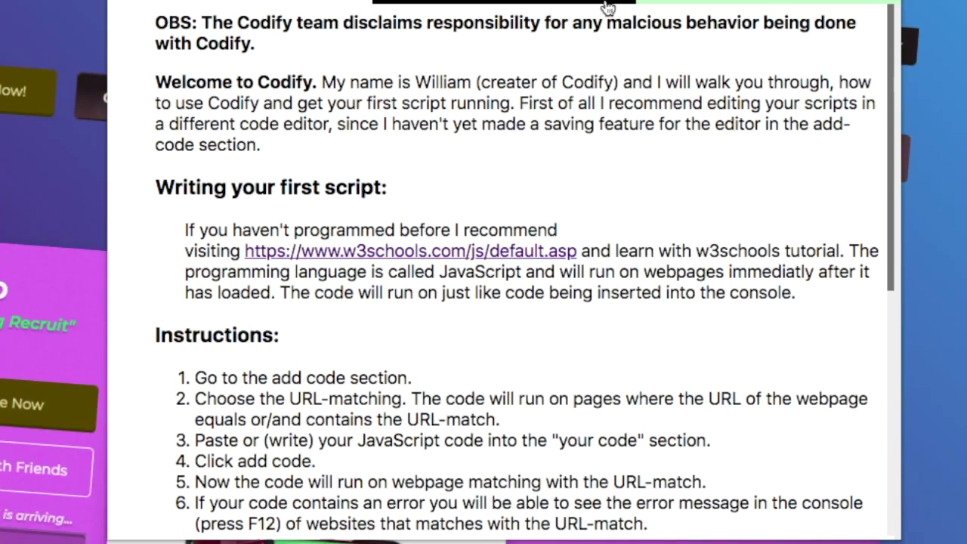
- Review the saved script in Codify's managed code and add it again with the "hu" animation duration set to 14s
left_click(608, 8)
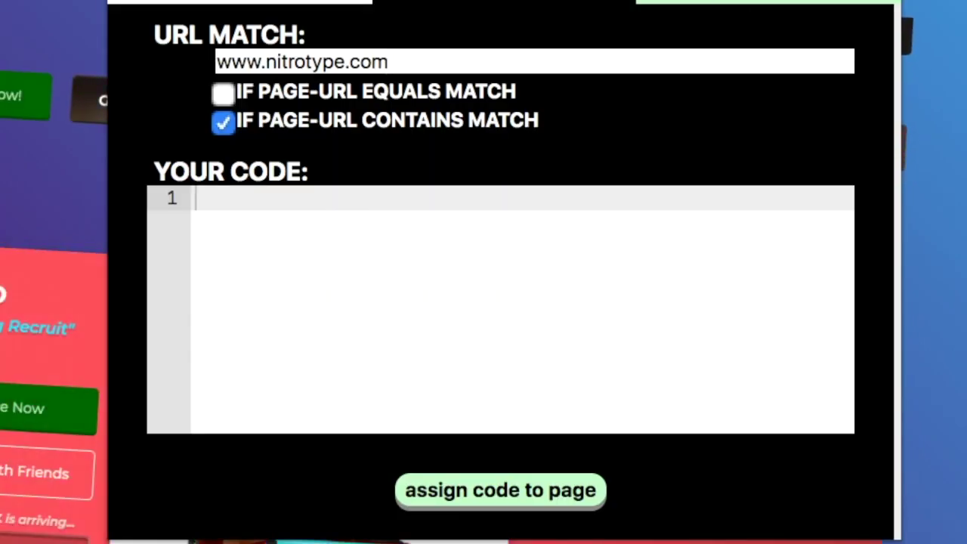
left_click(680, 3)
scroll(350, 332, "down", 15)
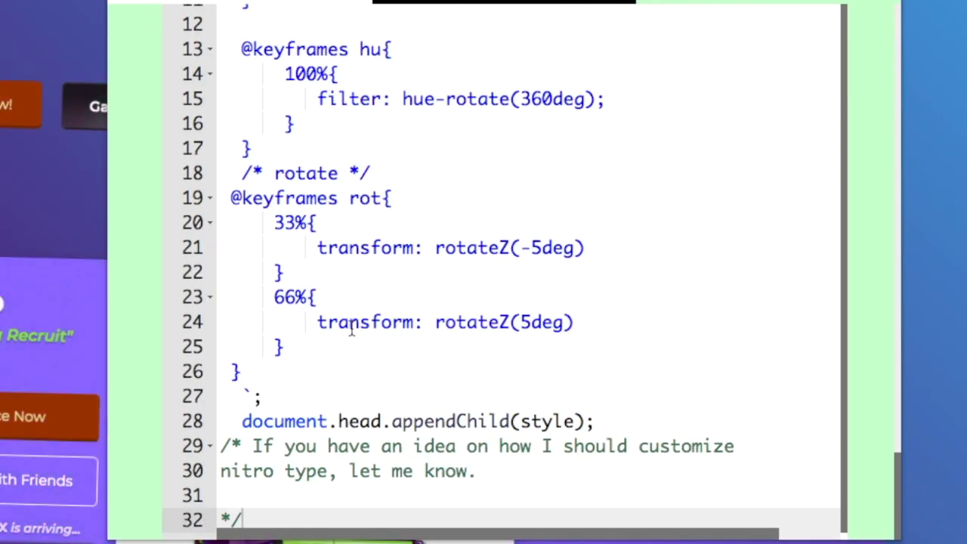
scroll(352, 331, "up", 6)
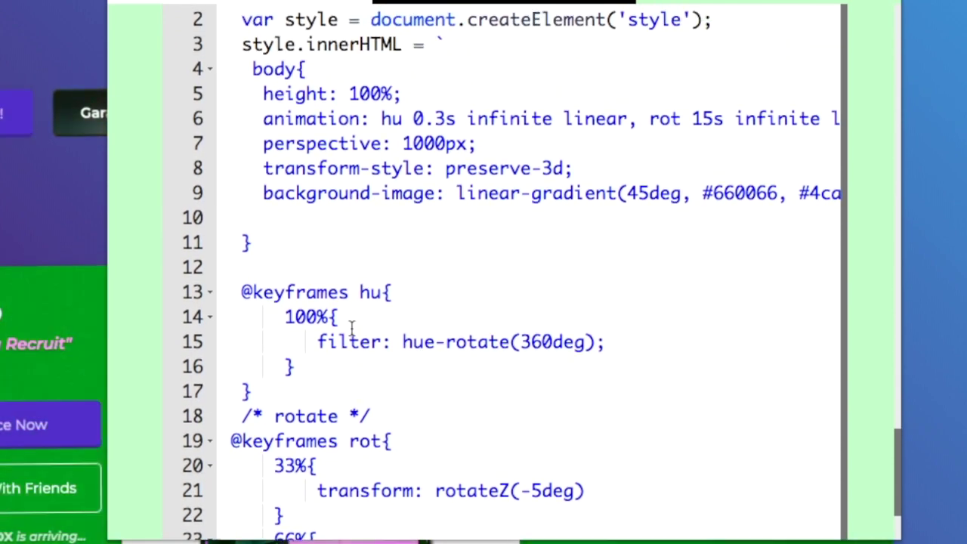
scroll(351, 330, "up", 2)
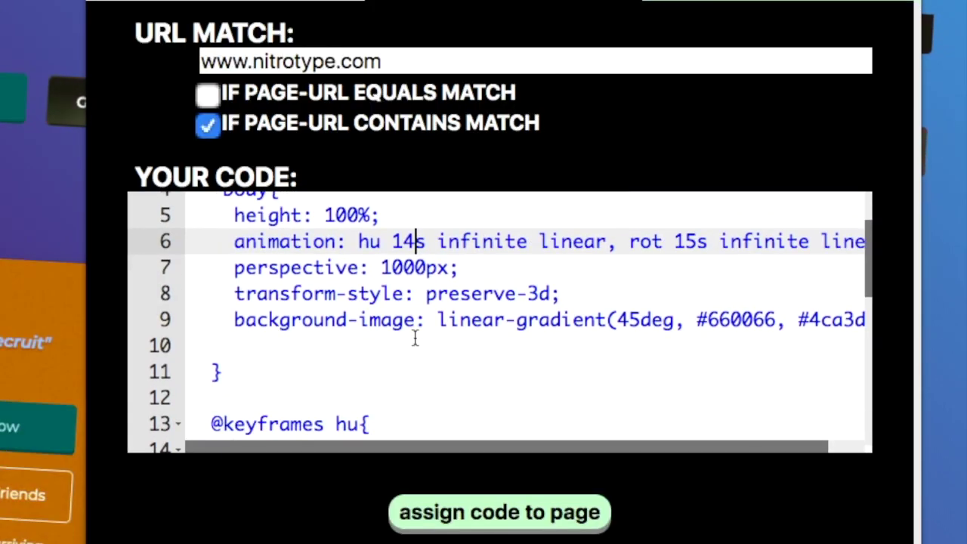
- Select the script's background-image line in the body rule and examine its linear-gradient value
triple_click(284, 324)
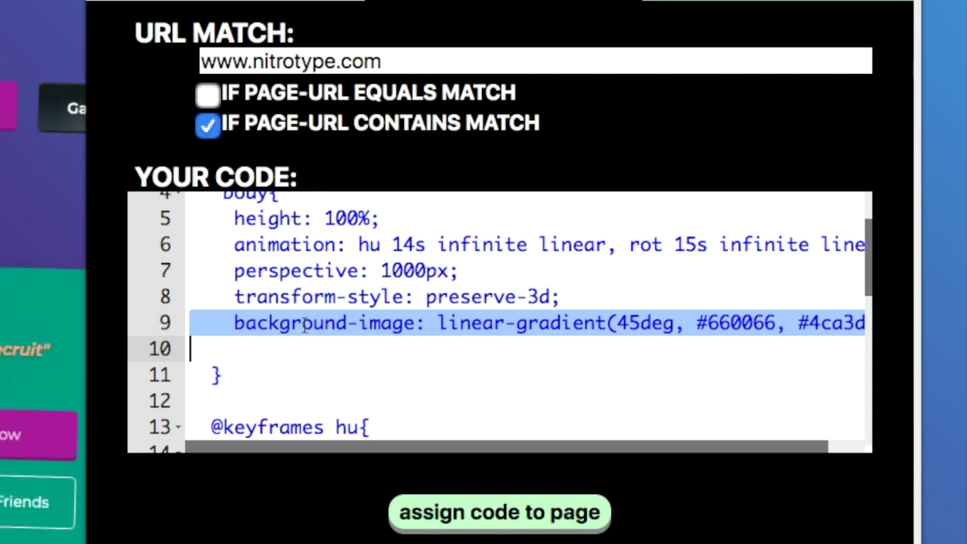
scroll(354, 330, "right", 2)
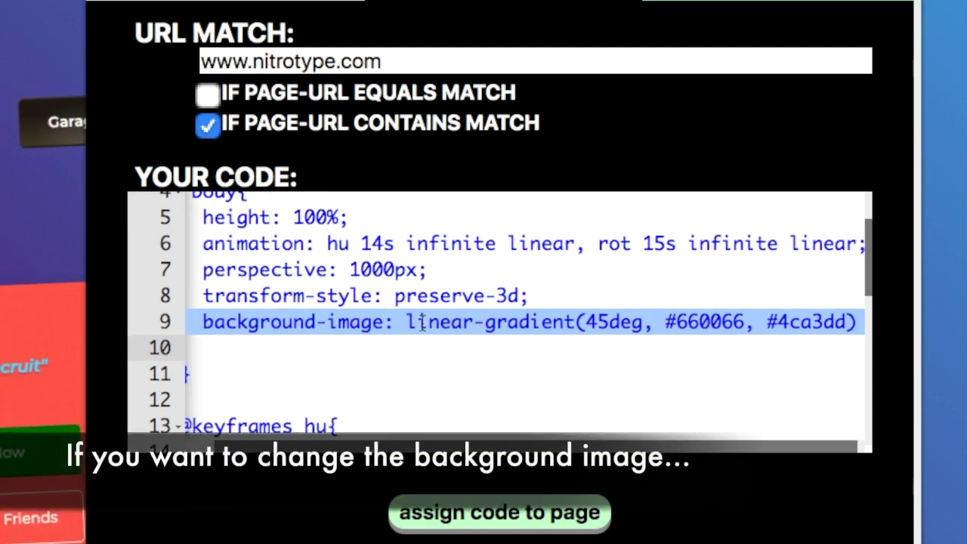
scroll(446, 284, "left", 2)
scroll(446, 283, "down", 1)
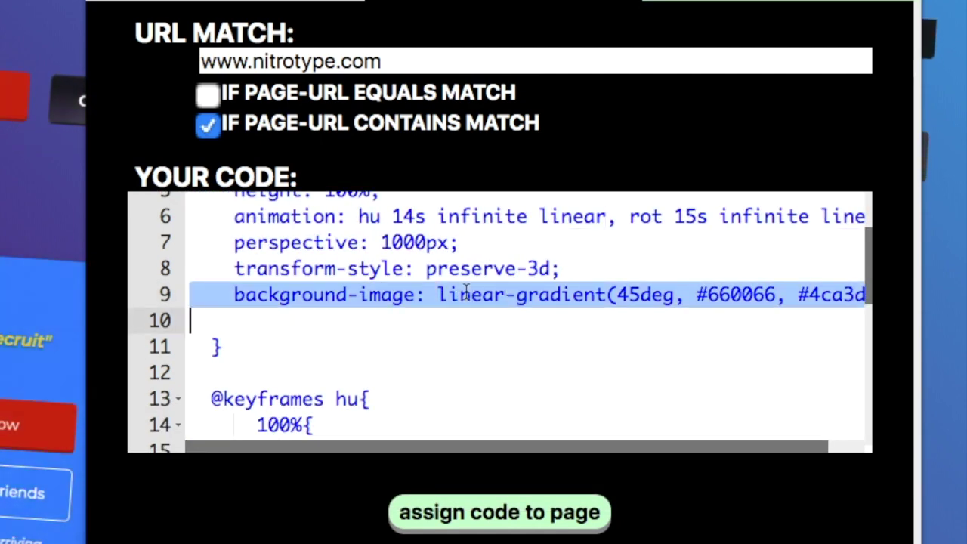
key("ctrl+a")
left_click(395, 296)
triple_click(393, 296)
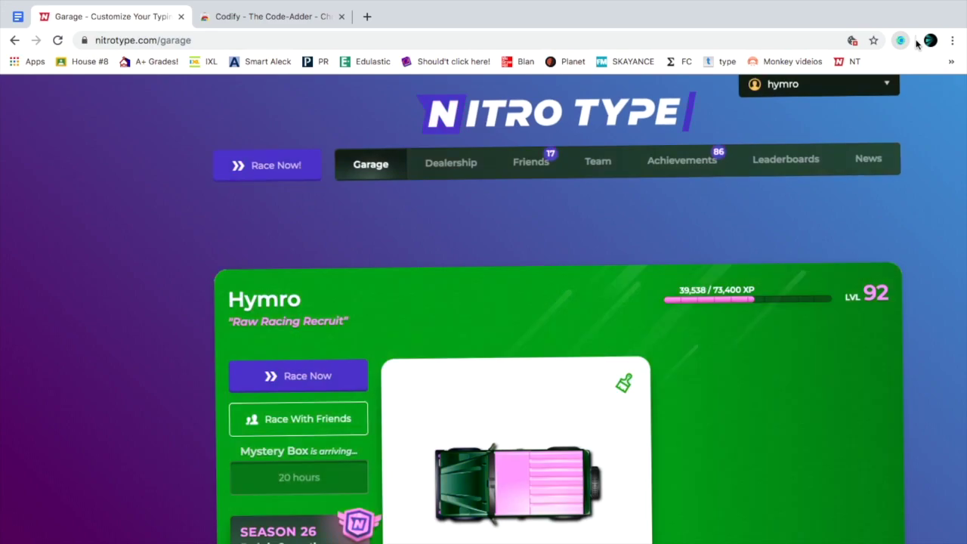
- Add the script in Codify with the body's background-image set to linear-gradient(45deg, #ff7f50, #008080), aligned with the other properties
left_click(900, 41)
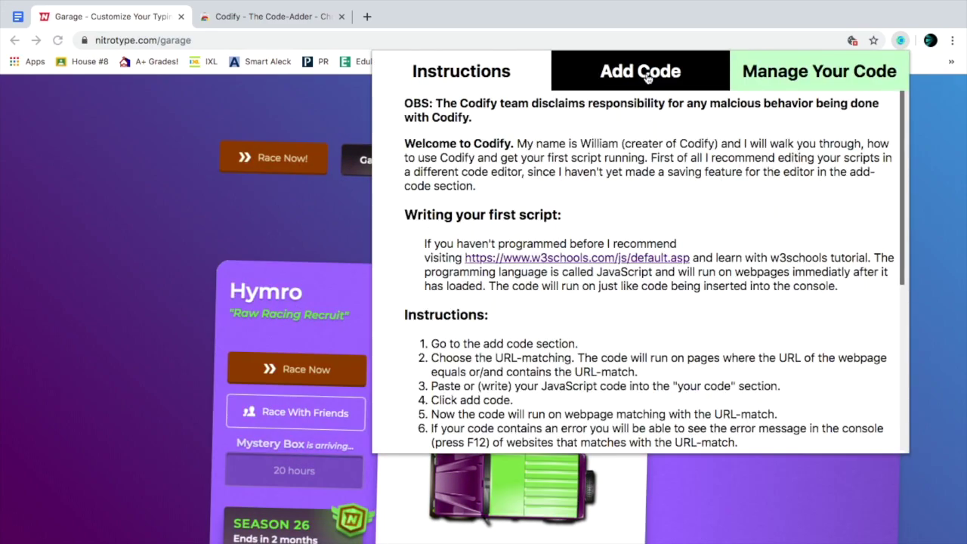
left_click(647, 78)
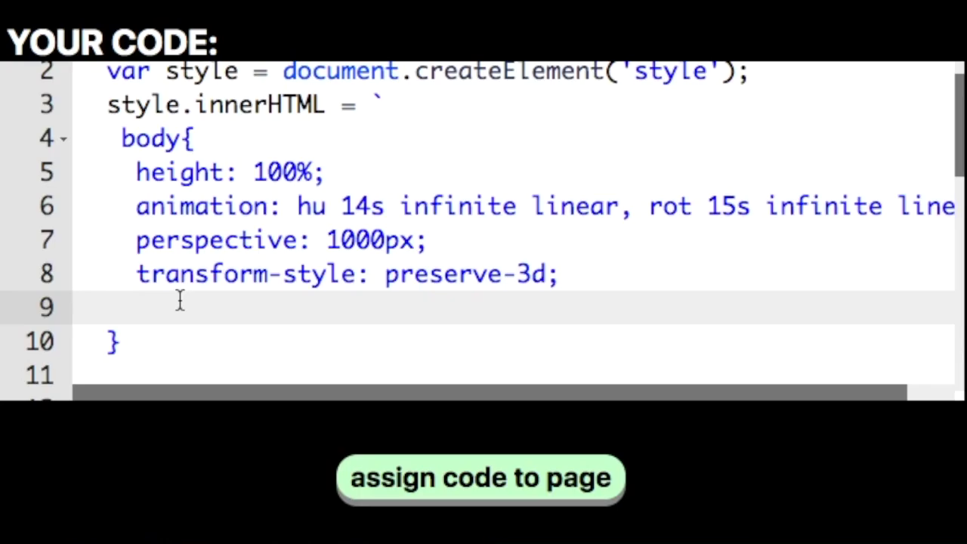
key("super+v")
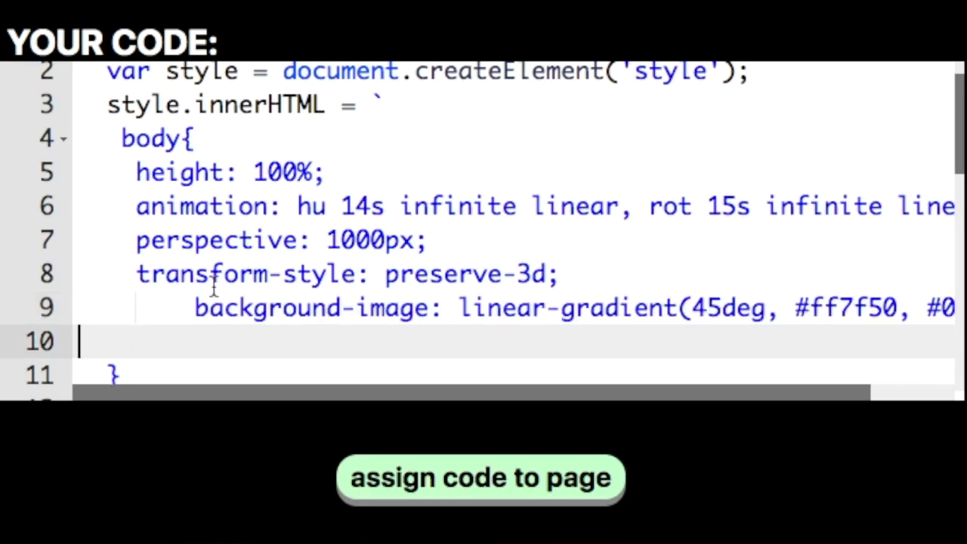
left_click(190, 307)
key("BackSpace")
scroll(190, 306, "right", 2)
scroll(190, 307, "down", 1)
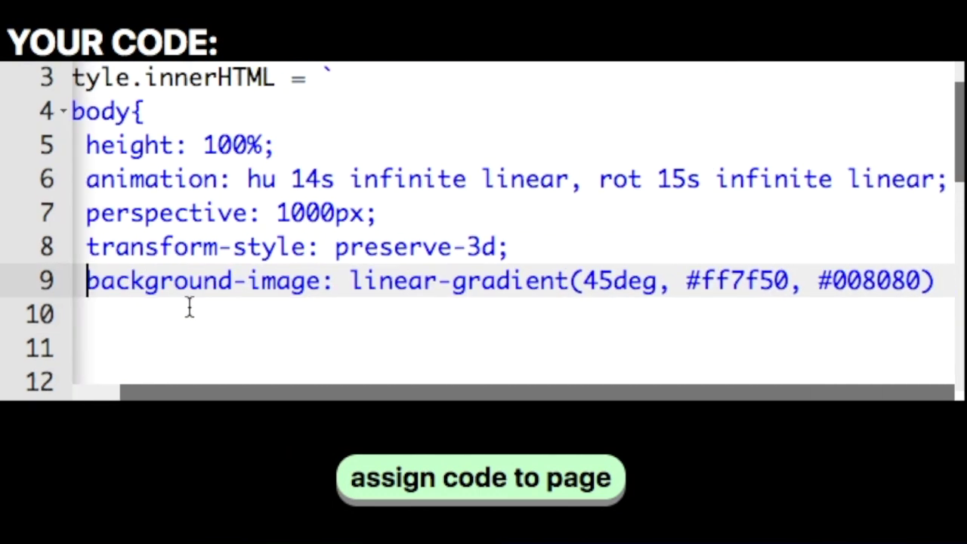
- Assign the script with the new background gradient to the page and reload the garage
left_click(438, 486)
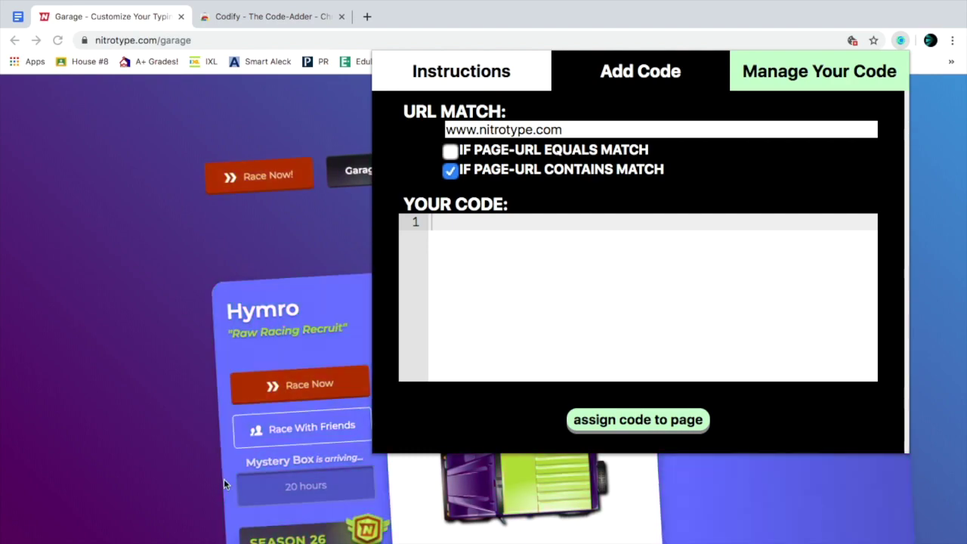
left_click(224, 484)
left_click(57, 40)
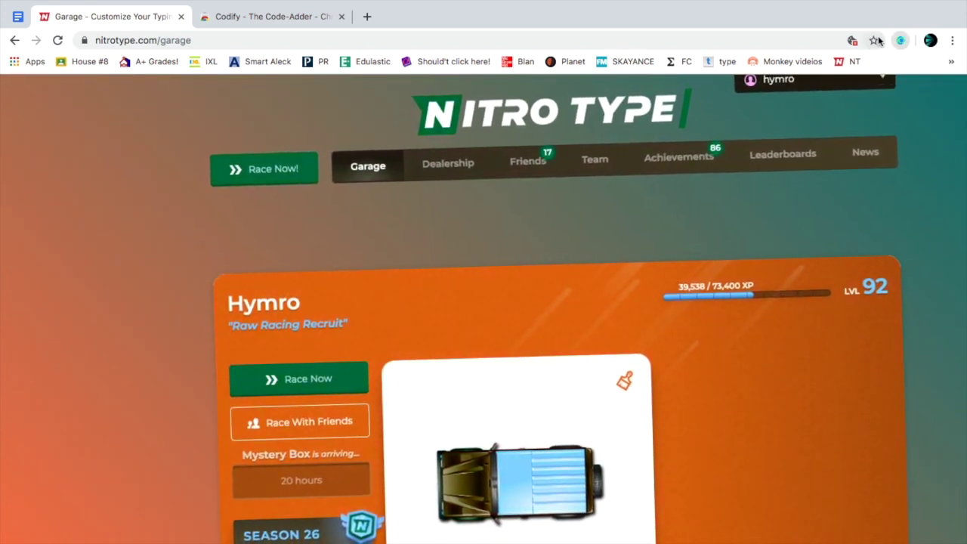
- Assign the script with the background gradient linear-gradient(45deg, #101010, #00ff7f), reload the garage and check the whole page
left_click(901, 40)
left_click(700, 69)
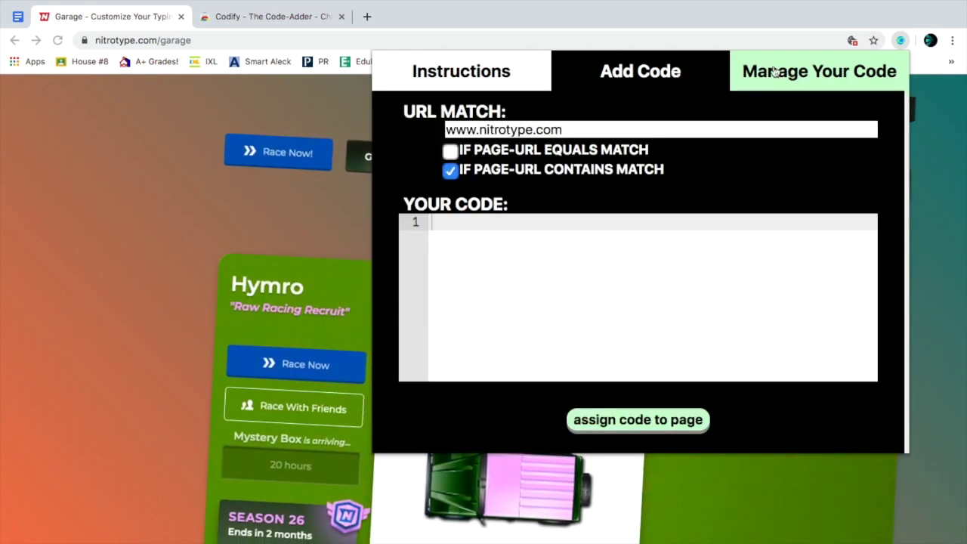
key("ctrl+v")
left_click(616, 420)
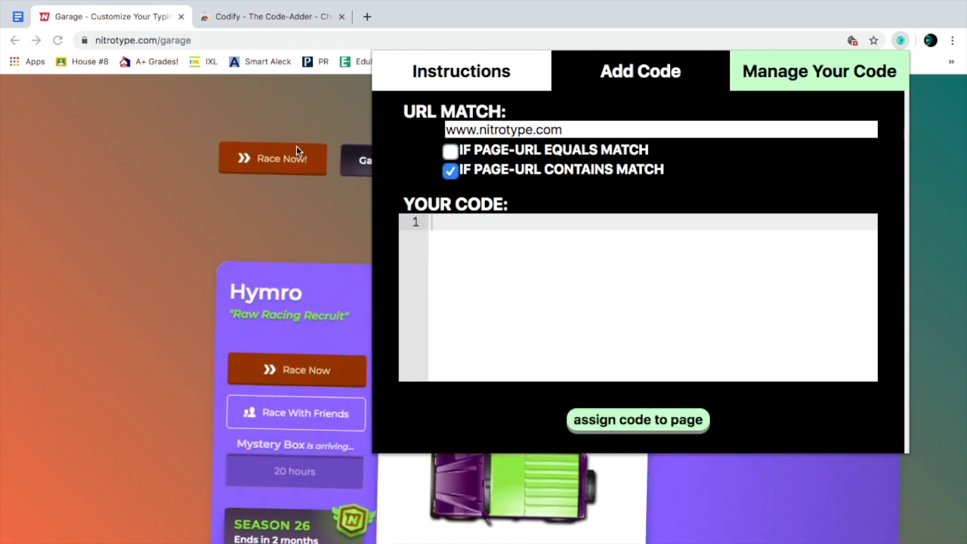
left_click(57, 40)
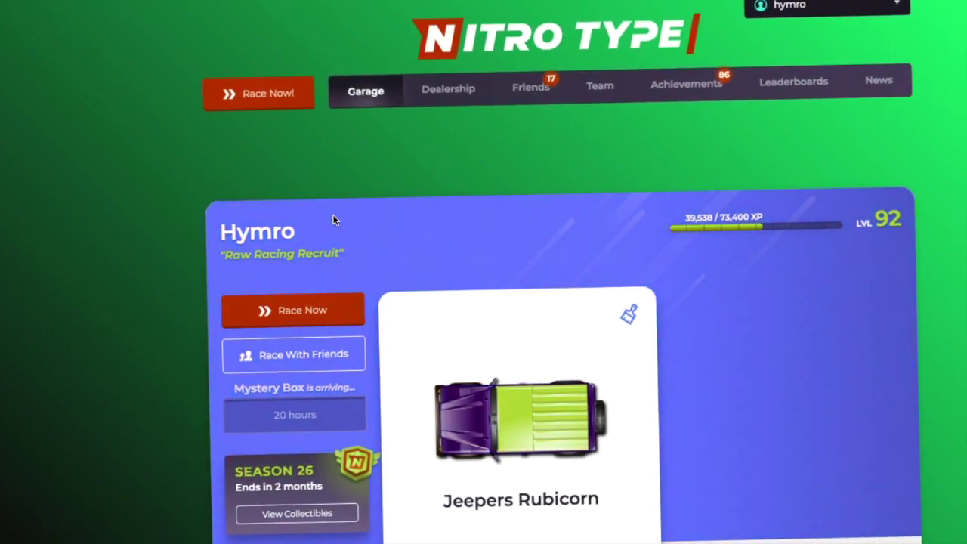
scroll(333, 215, "down", 3)
scroll(333, 214, "up", 3)
scroll(333, 215, "down", 8)
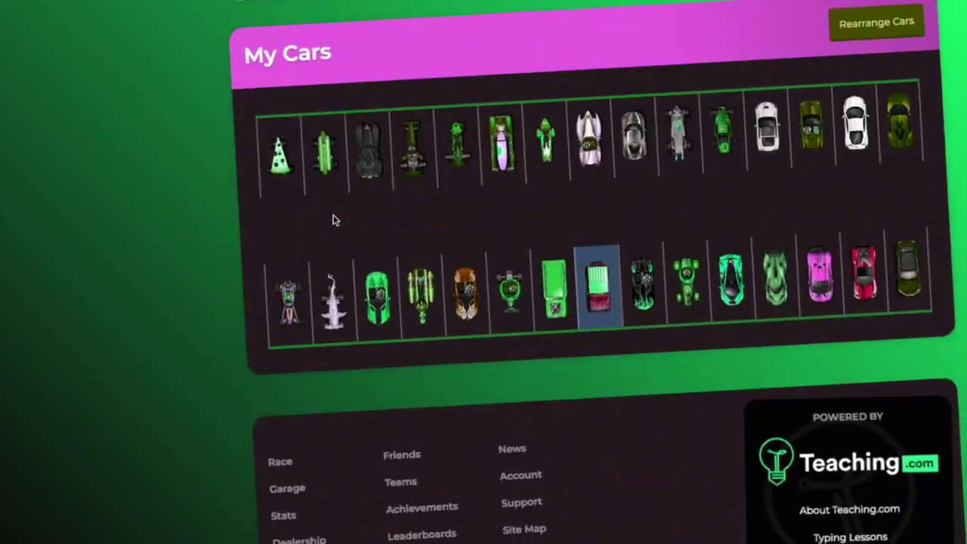
scroll(336, 219, "up", 8)
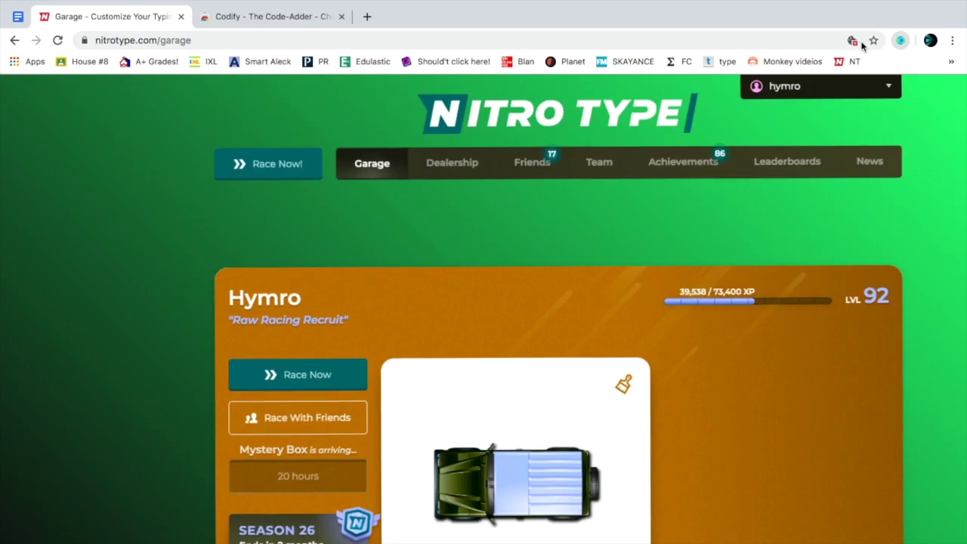
left_click(901, 40)
left_click(675, 76)
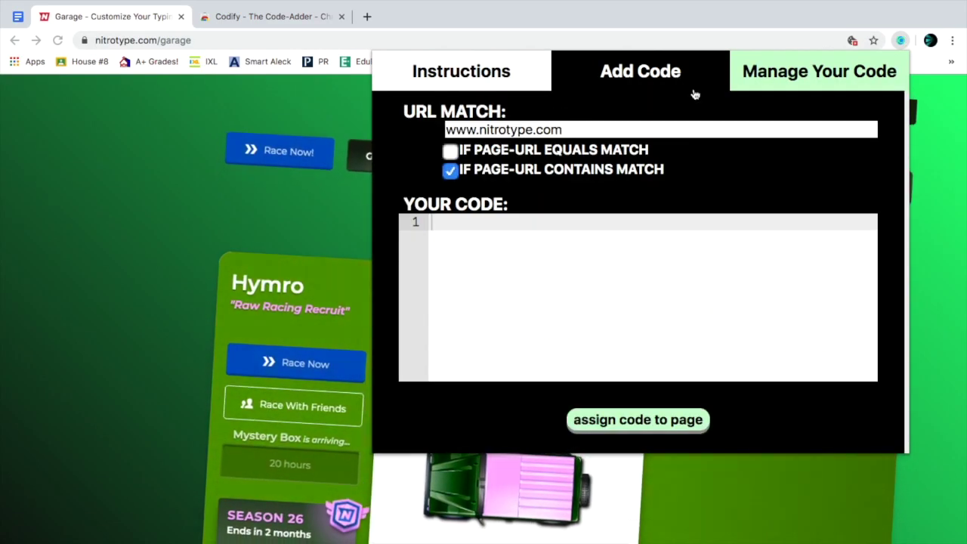
left_click(899, 41)
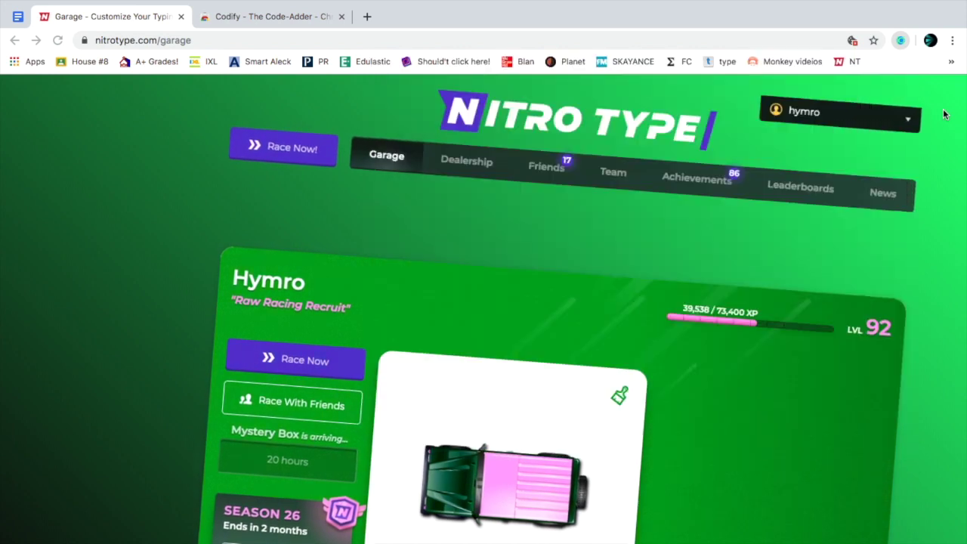
left_click(898, 41)
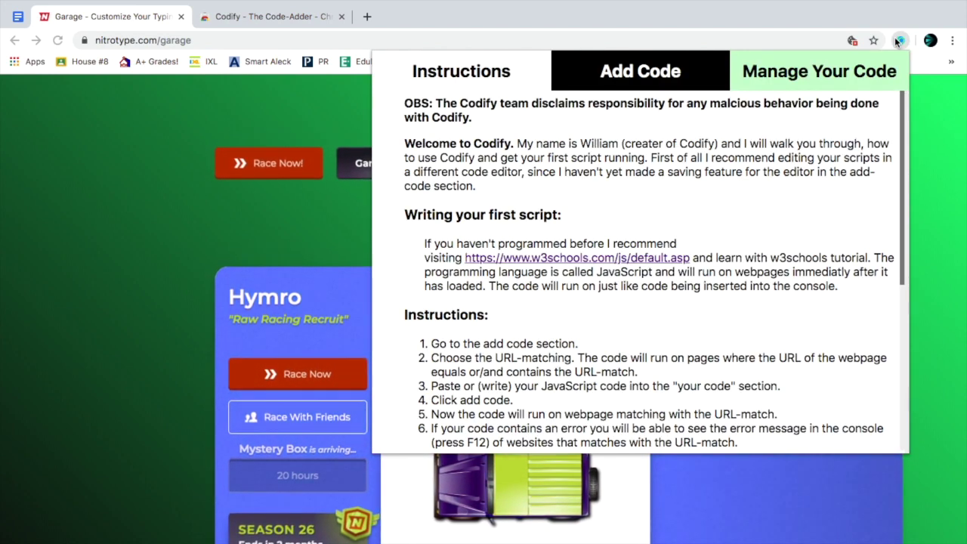
left_click(899, 41)
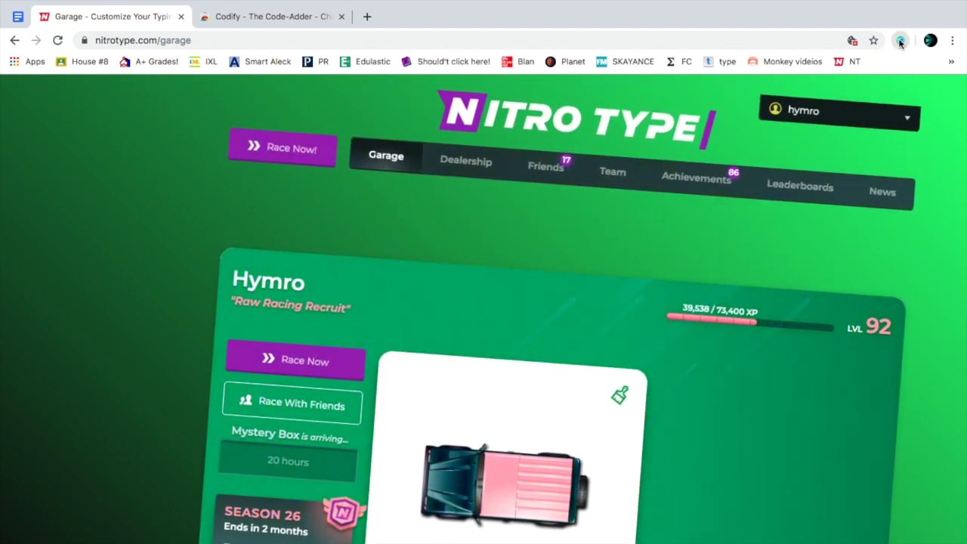
left_click(900, 41)
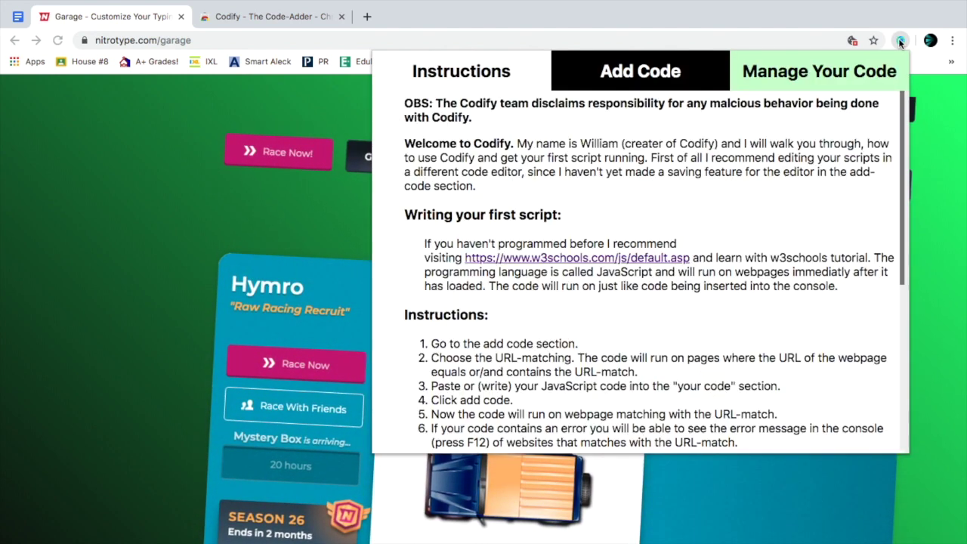
left_click(628, 71)
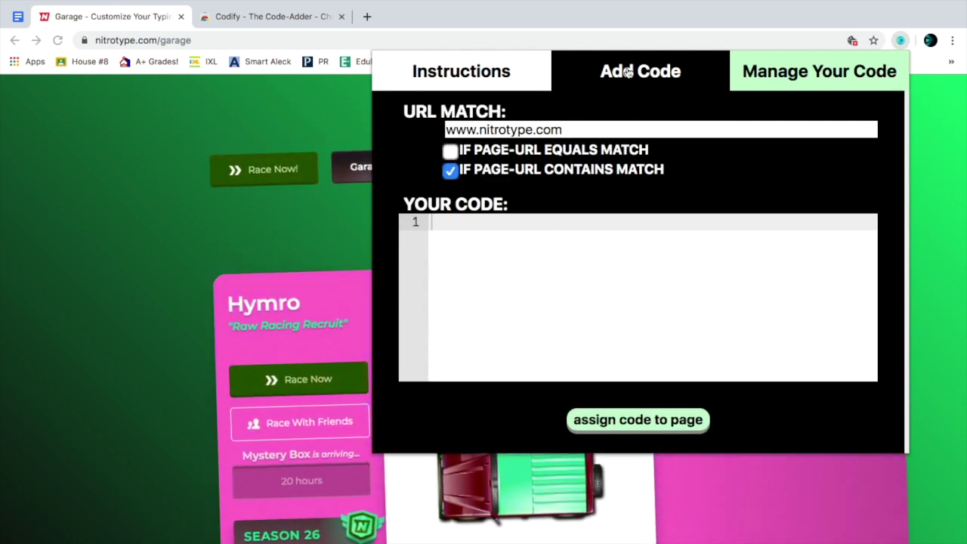
left_click(771, 85)
scroll(505, 247, "down", 5)
left_click(491, 302)
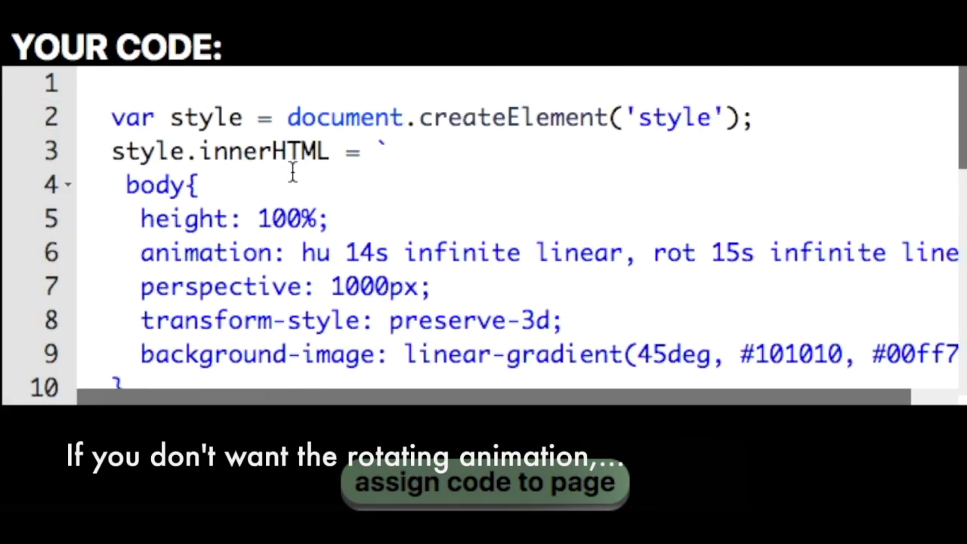
- Remove the rotation animation ", rot 15s infinite linear" from the body's animation property, keeping only the "hu" animation
scroll(406, 353, "down", 4)
scroll(405, 352, "right", 1)
scroll(406, 352, "up", 2)
left_click(602, 183)
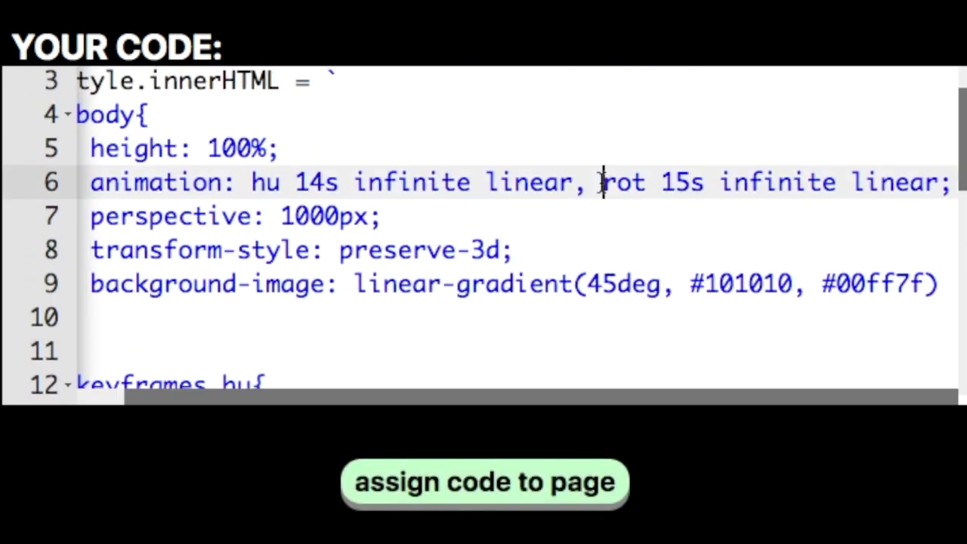
left_click_drag(662, 183, 921, 171)
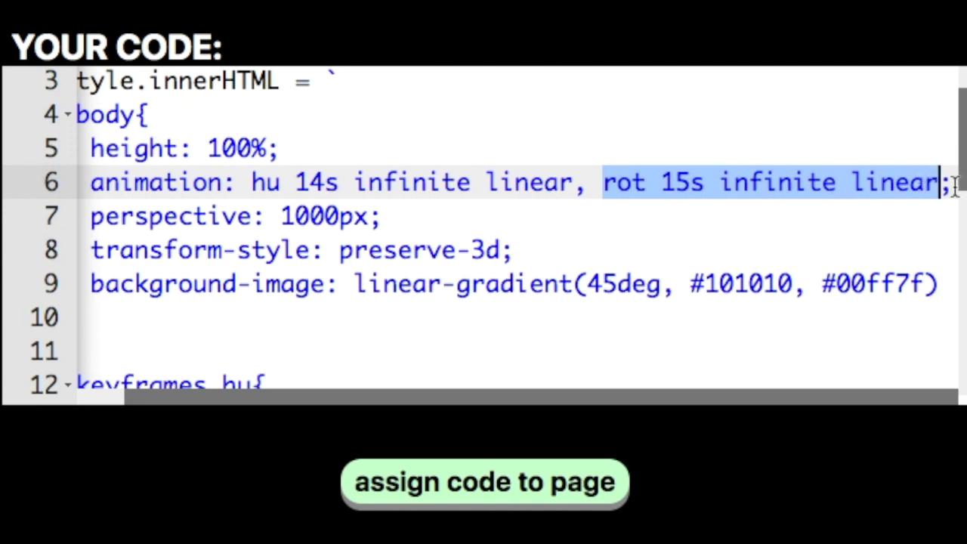
left_click_drag(602, 183, 939, 183)
left_click(619, 184)
left_click_drag(778, 168, 910, 194)
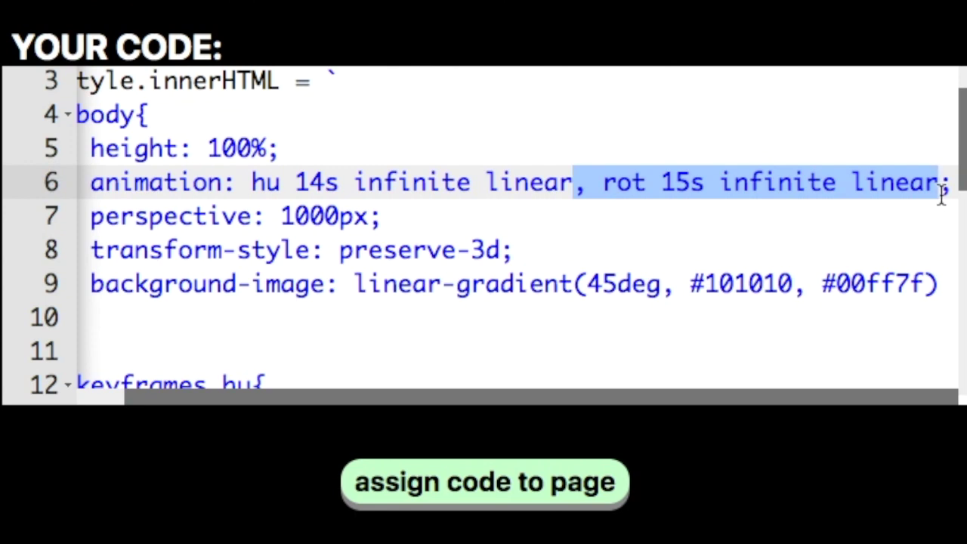
key("BackSpace")
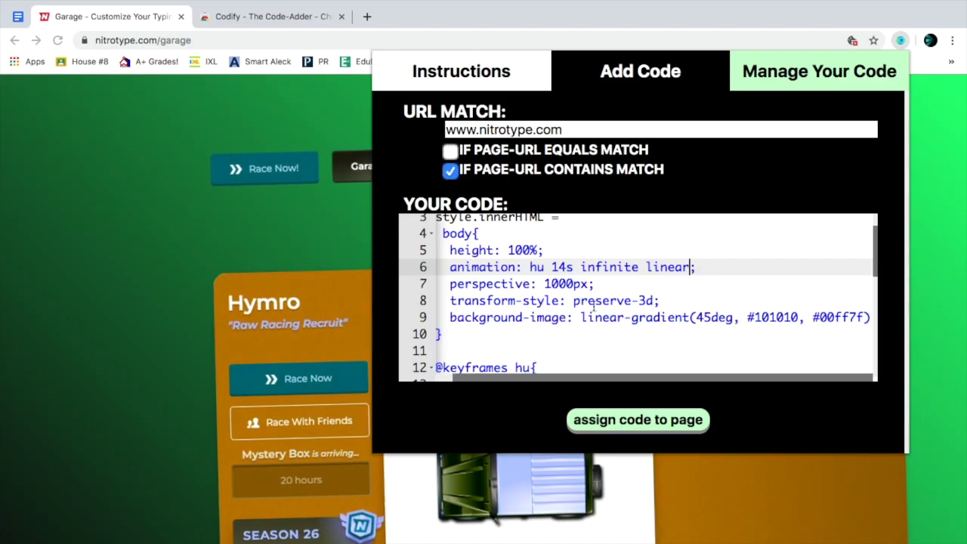